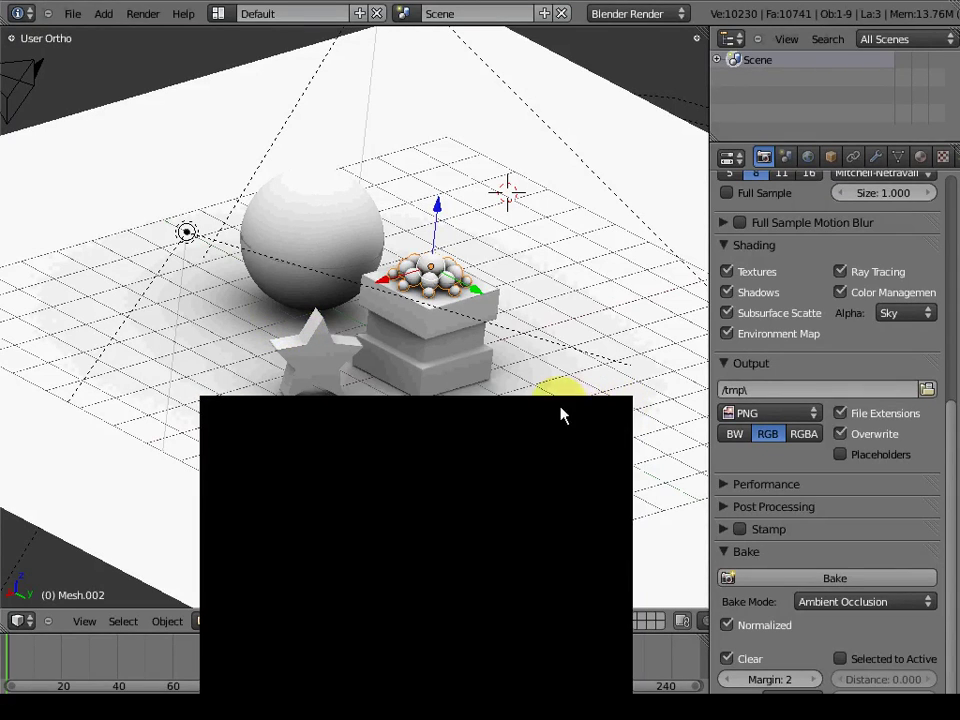
- Place the 3D cursor, move the box stack to a new spot, and switch to an orthographic view
{"action": "mouse_move", "coordinate": [285, 410]}
{"action": "middle_mouse_down"}
{"action": "mouse_move", "coordinate": [381, 463]}
{"action": "mouse_move", "coordinate": [381, 422]}
{"action": "middle_mouse_up"}
{"action": "left_click", "coordinate": [454, 321]}
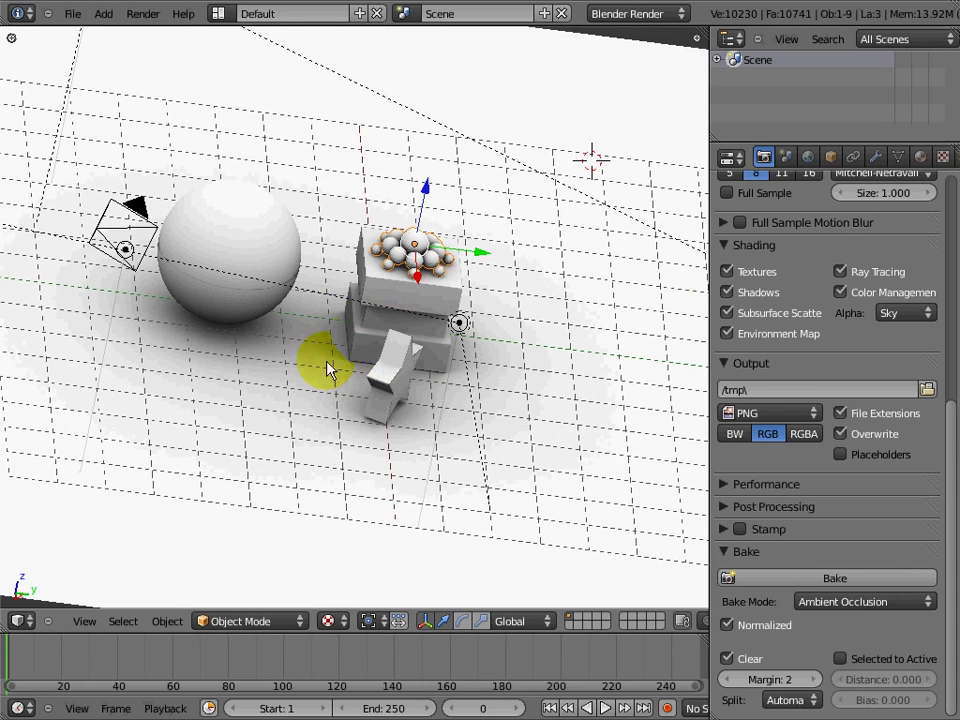
{"action": "middle_click_drag", "start_coordinate": [328, 369], "coordinate": [376, 358]}
{"action": "scroll", "coordinate": [386, 364], "scroll_direction": "up", "scroll_amount": 4}
{"action": "right_click", "coordinate": [376, 358]}
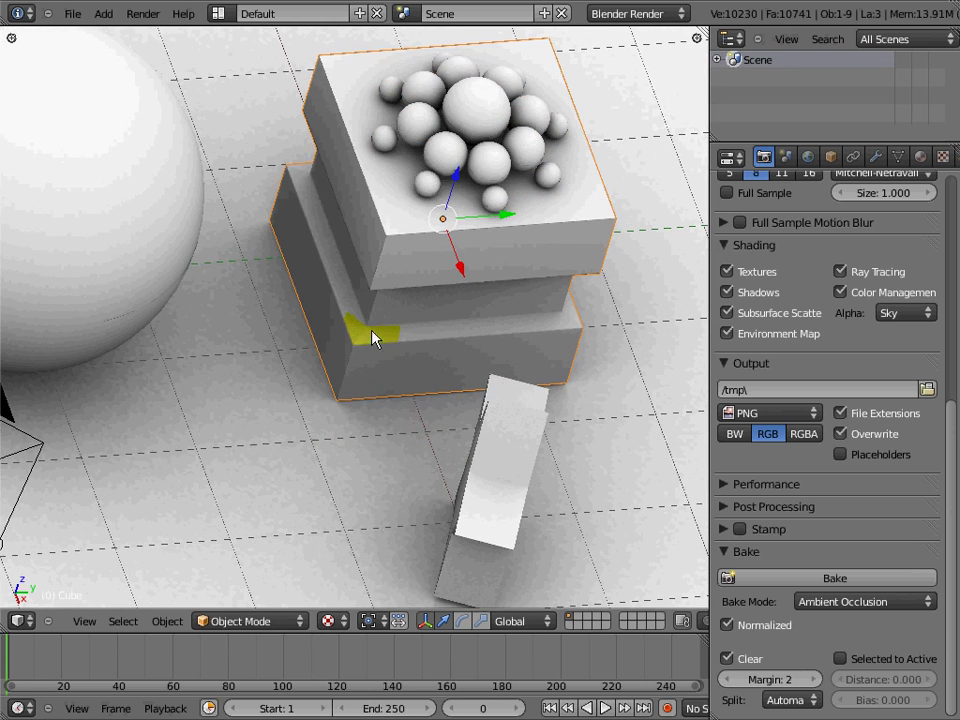
{"action": "key", "text": "g"}
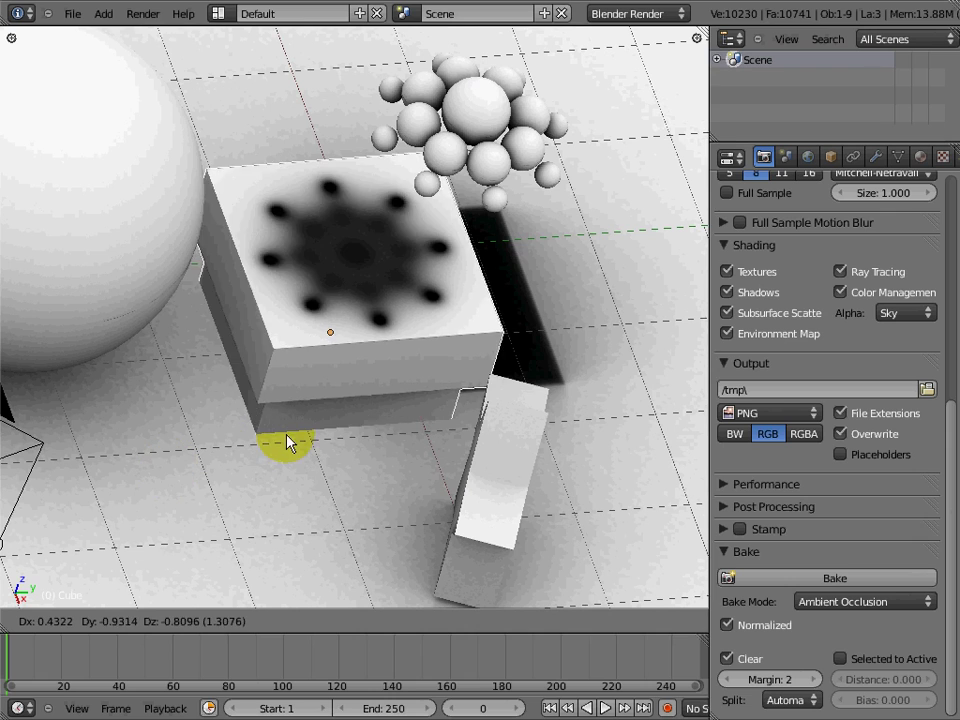
{"action": "left_click", "coordinate": [381, 337]}
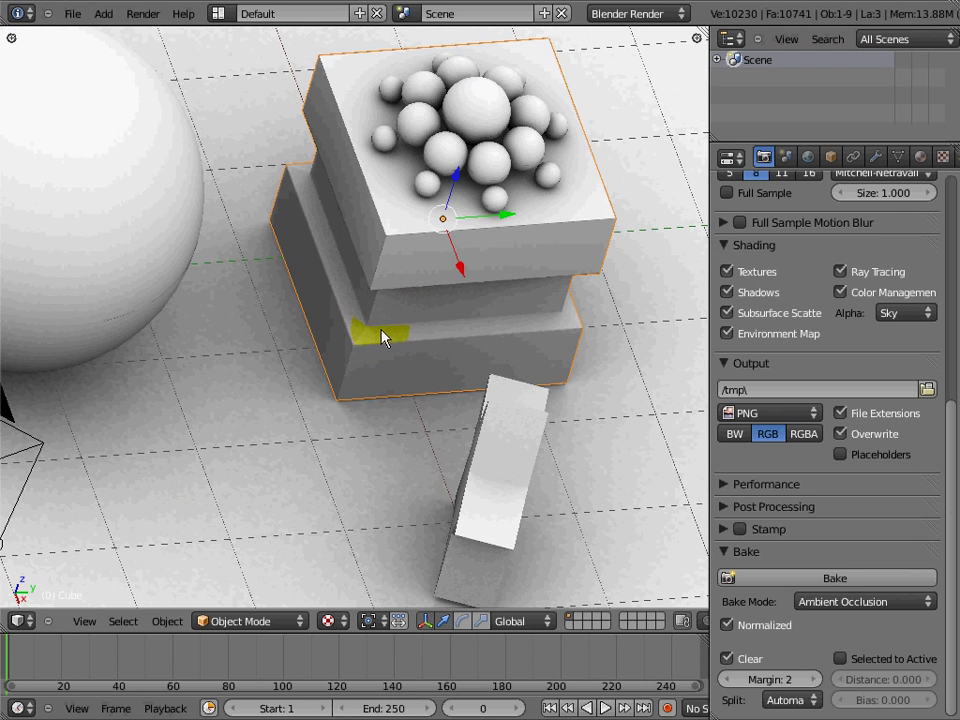
{"action": "middle_click_drag", "start_coordinate": [381, 337], "coordinate": [435, 17]}
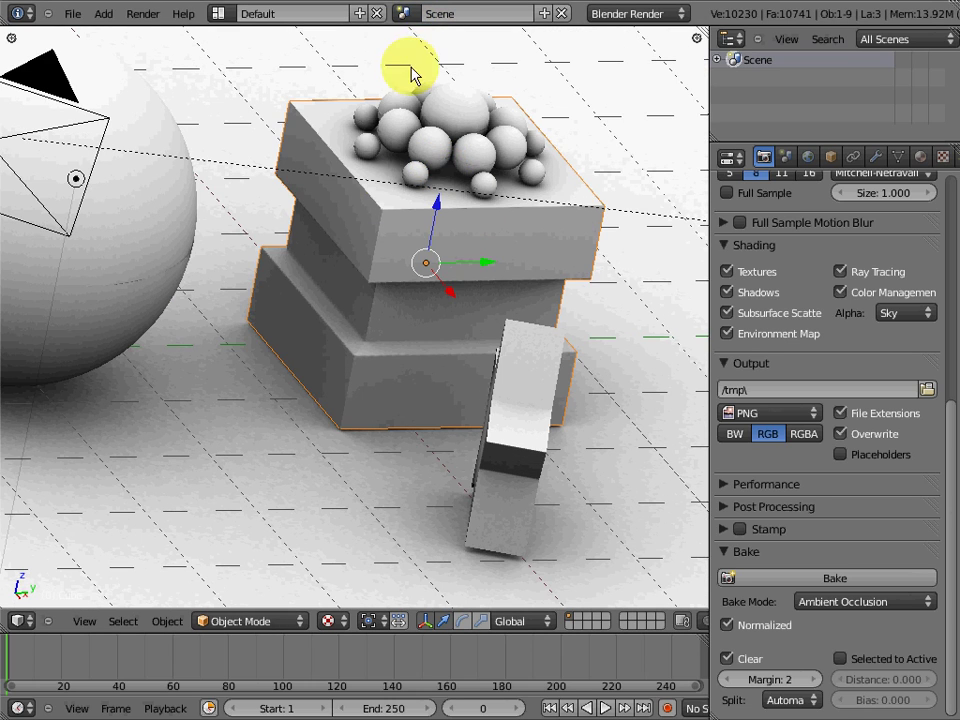
{"action": "scroll", "coordinate": [400, 222], "scroll_direction": "down", "scroll_amount": 5}
{"action": "key", "text": "KP_5"}
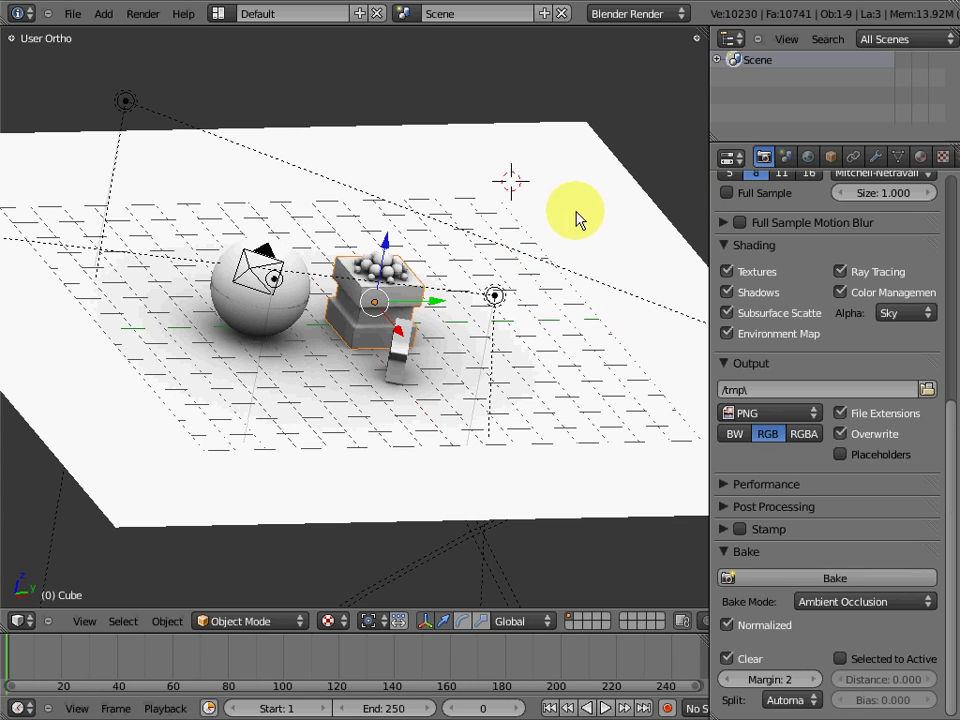
- Turn off world Ambient Occlusion and bring up the Cube's material settings
{"action": "left_click", "coordinate": [806, 157]}
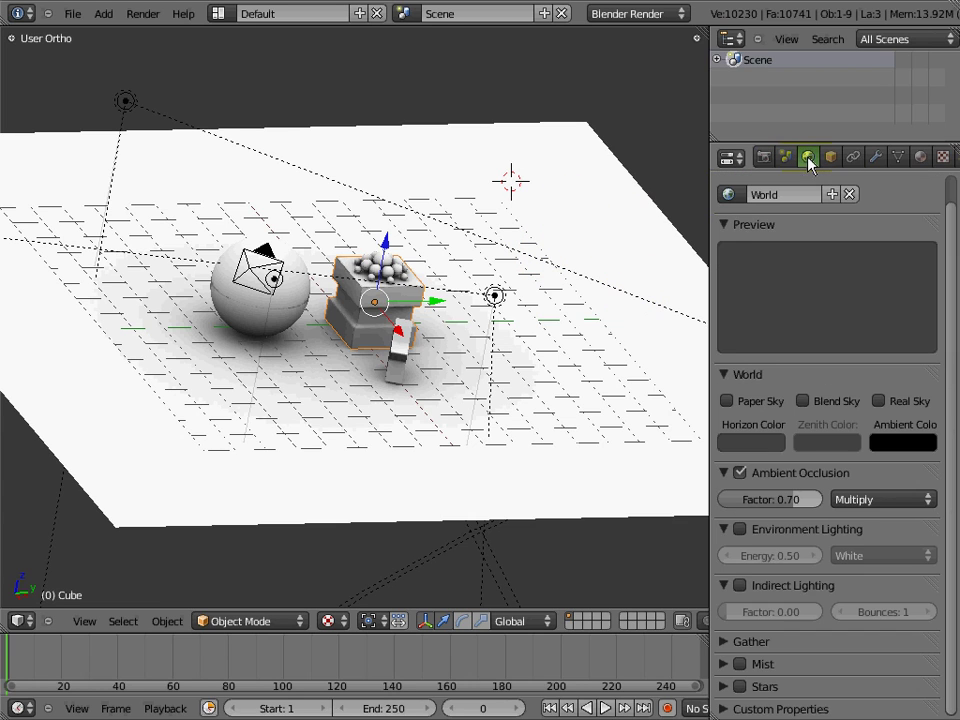
{"action": "left_click", "coordinate": [740, 473]}
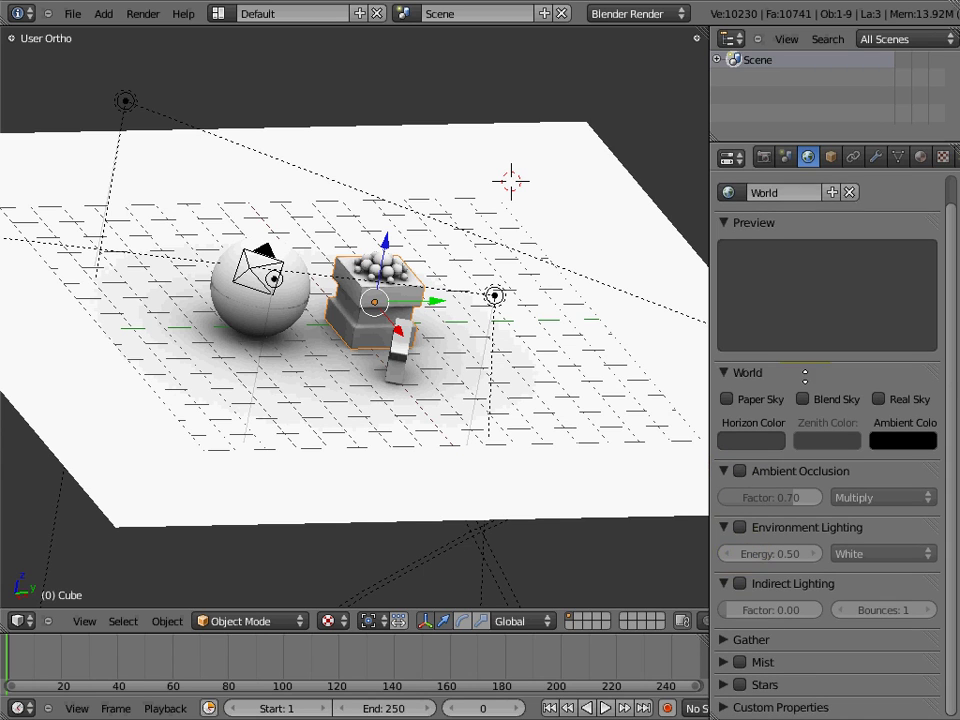
{"action": "left_click", "coordinate": [917, 158]}
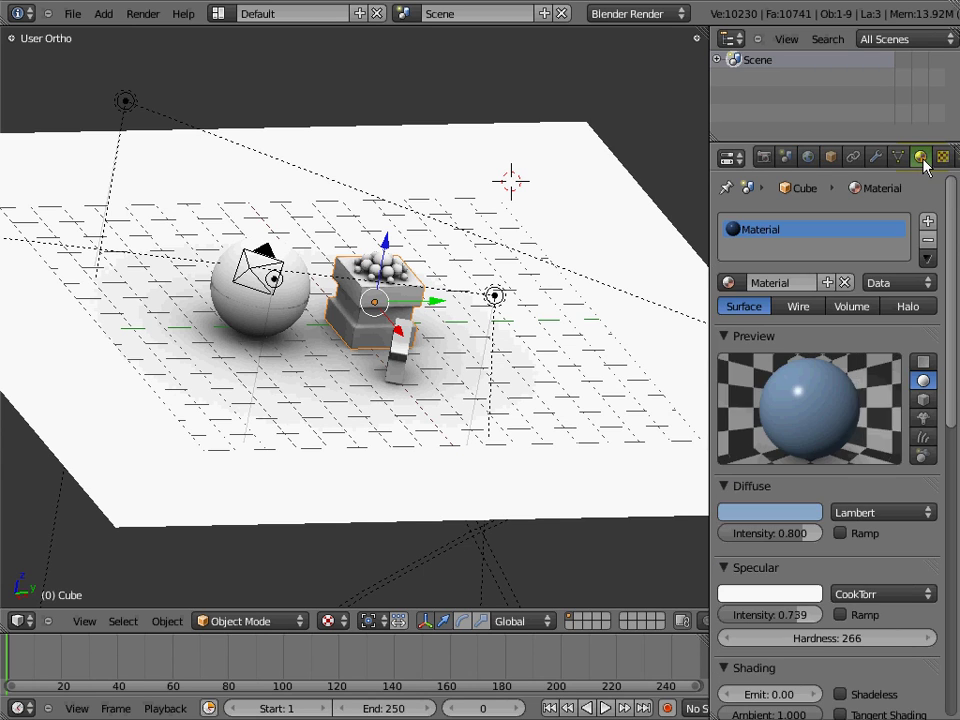
{"action": "scroll", "coordinate": [355, 340], "scroll_direction": "up", "scroll_amount": 8}
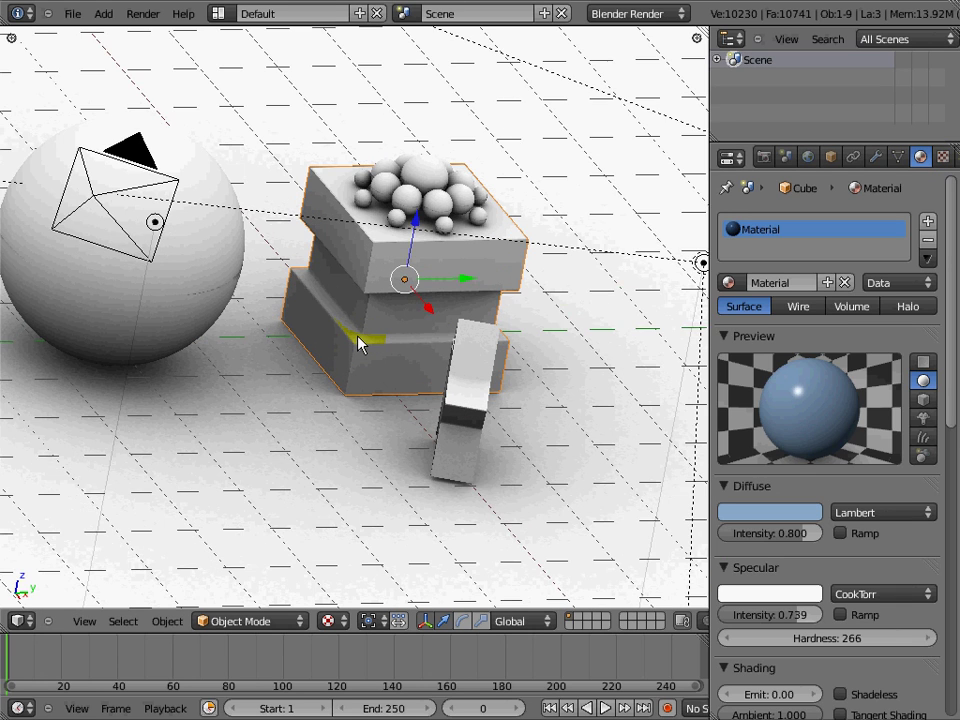
{"action": "scroll", "coordinate": [880, 165], "scroll_direction": "down", "scroll_amount": 2}
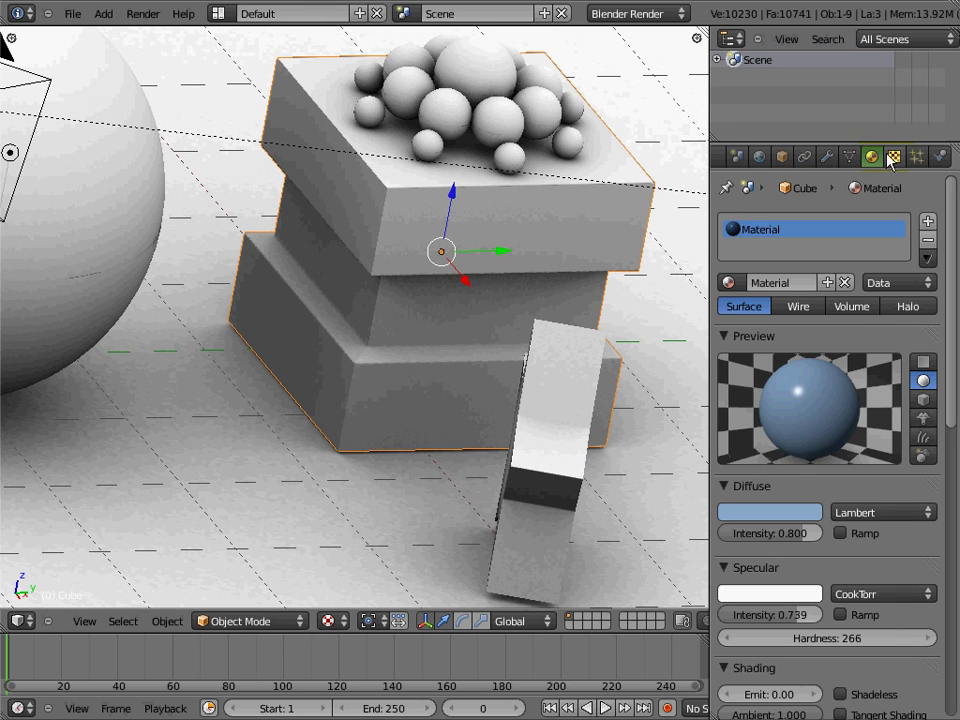
- Add a new Image or Movie texture to the material using the CubeAOTexture image
{"action": "left_click", "coordinate": [895, 158]}
{"action": "left_click", "coordinate": [768, 332]}
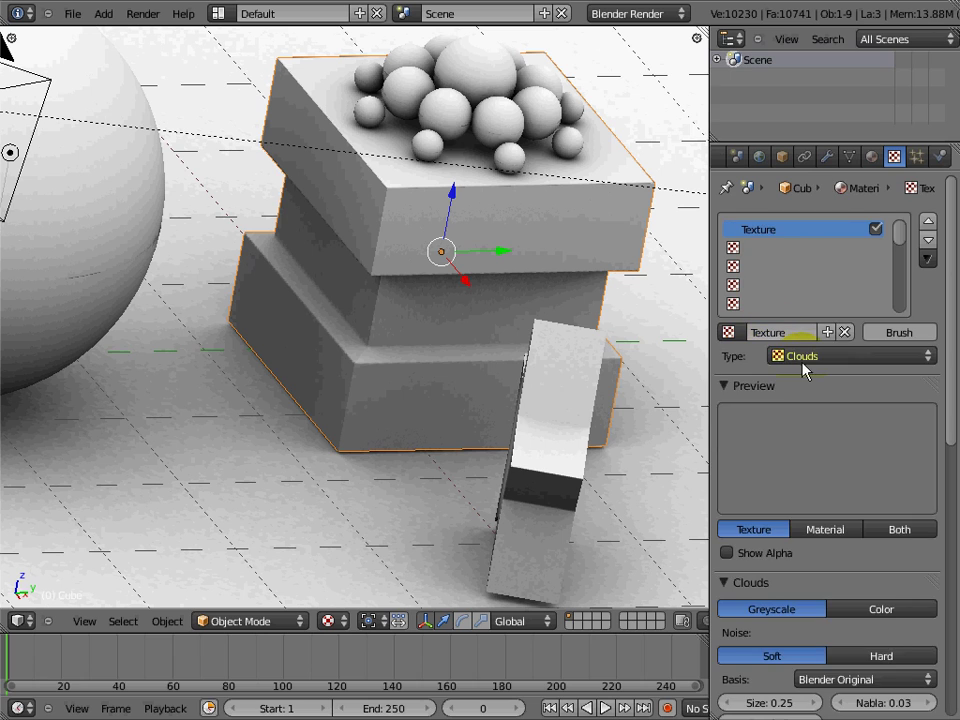
{"action": "left_click", "coordinate": [833, 356]}
{"action": "left_click", "coordinate": [795, 478]}
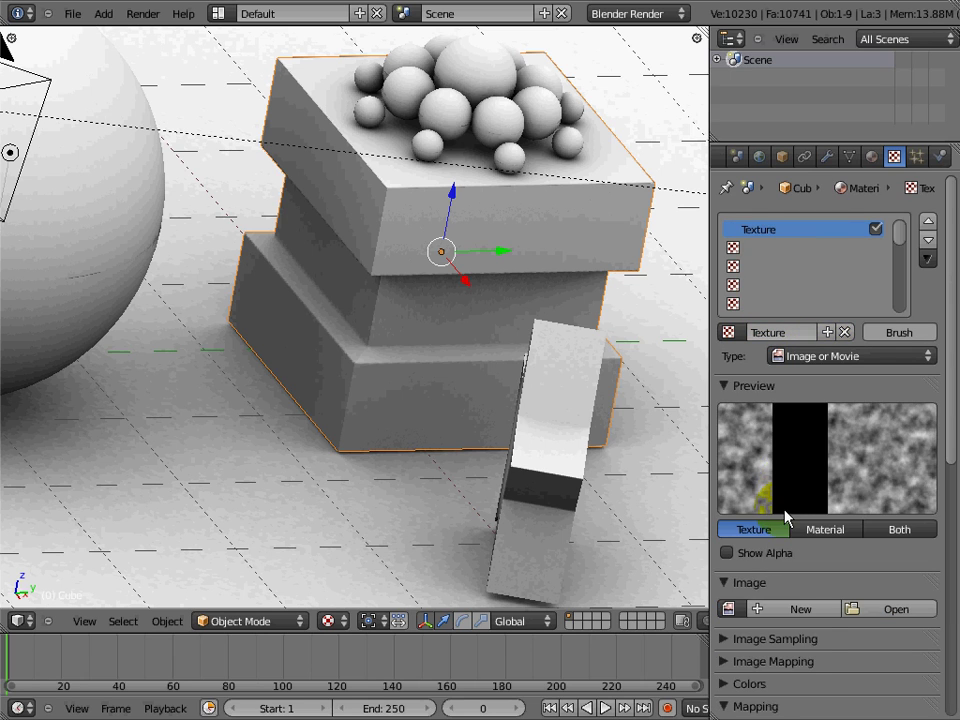
{"action": "scroll", "coordinate": [752, 372], "scroll_direction": "down", "scroll_amount": 5}
{"action": "left_click", "coordinate": [728, 425]}
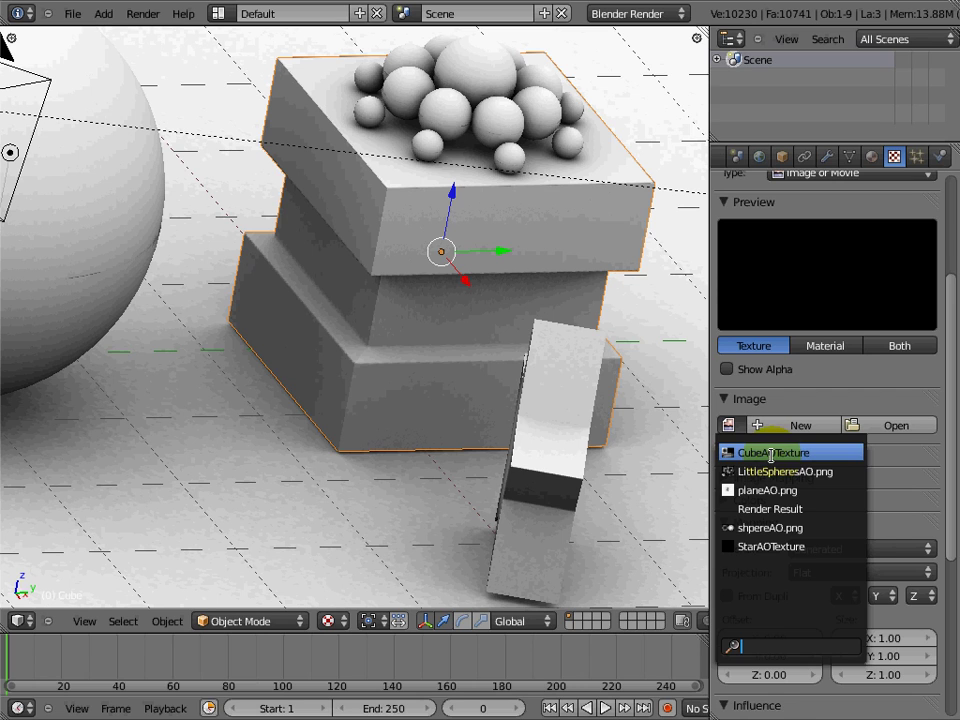
{"action": "left_click", "coordinate": [770, 454]}
- Map the texture with UV coordinates on the CubeAO UV layer
{"action": "scroll", "coordinate": [822, 474], "scroll_direction": "down", "scroll_amount": 2}
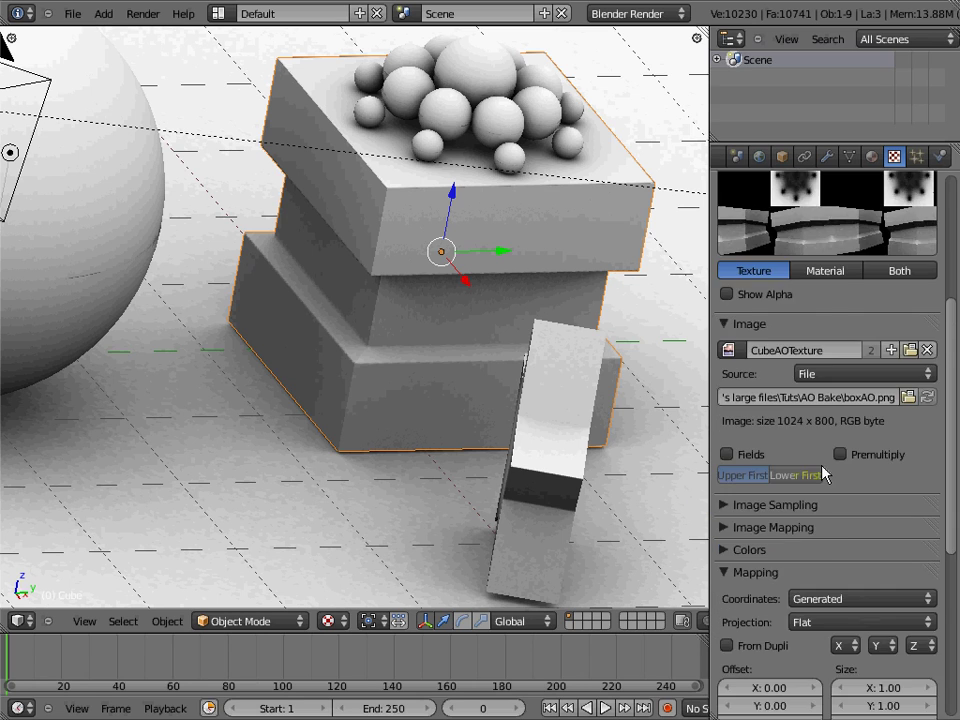
{"action": "scroll", "coordinate": [822, 474], "scroll_direction": "down", "scroll_amount": 3}
{"action": "left_click", "coordinate": [824, 486]}
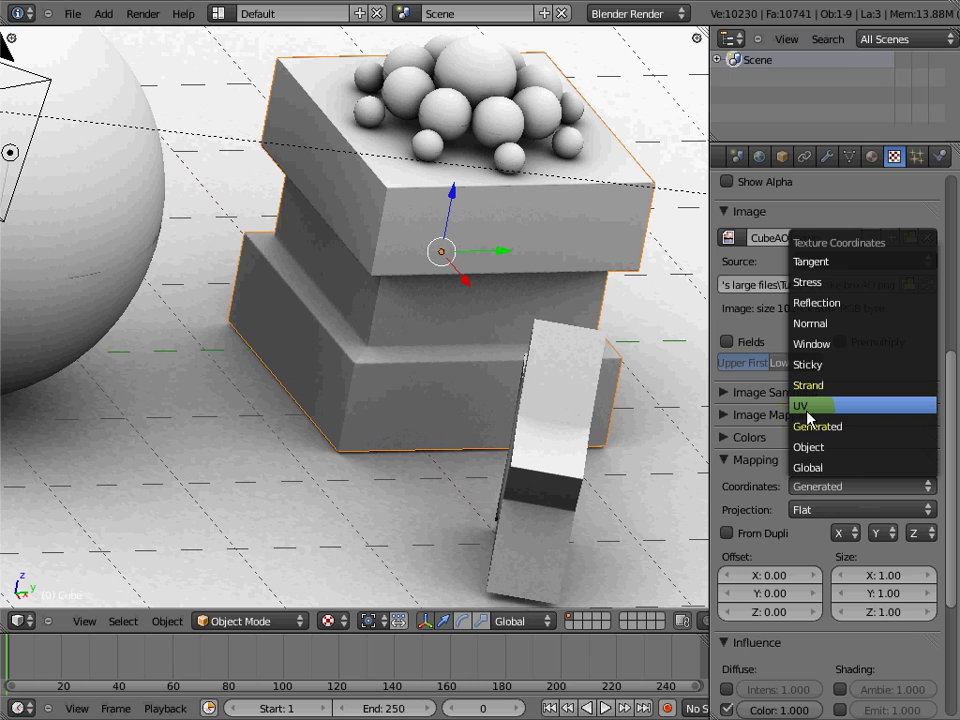
{"action": "left_click", "coordinate": [807, 414]}
{"action": "left_click", "coordinate": [810, 509]}
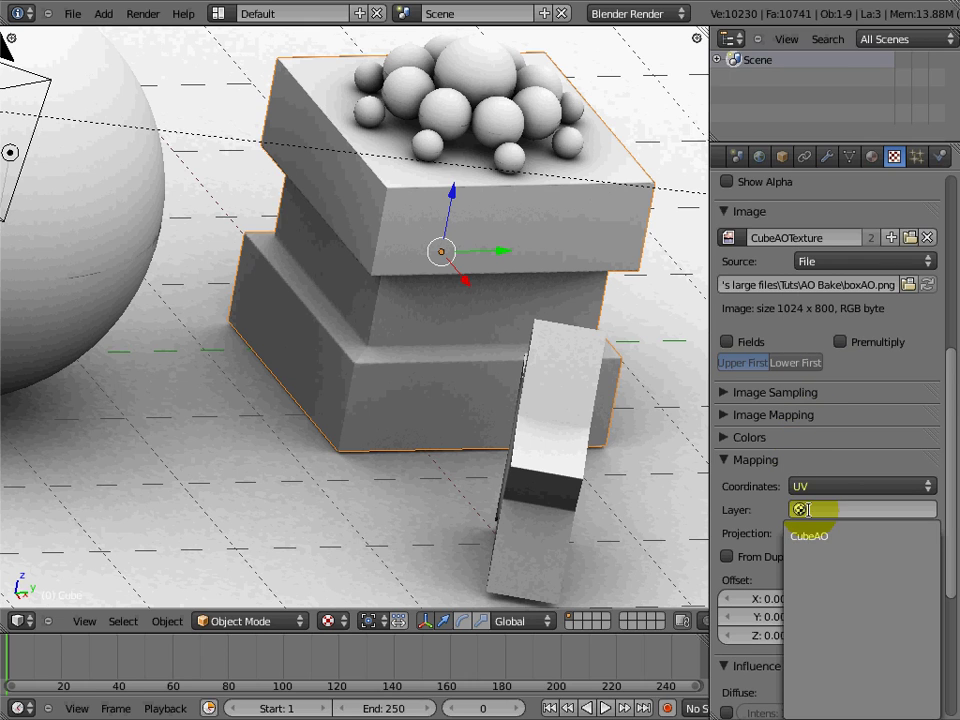
{"action": "left_click", "coordinate": [808, 537]}
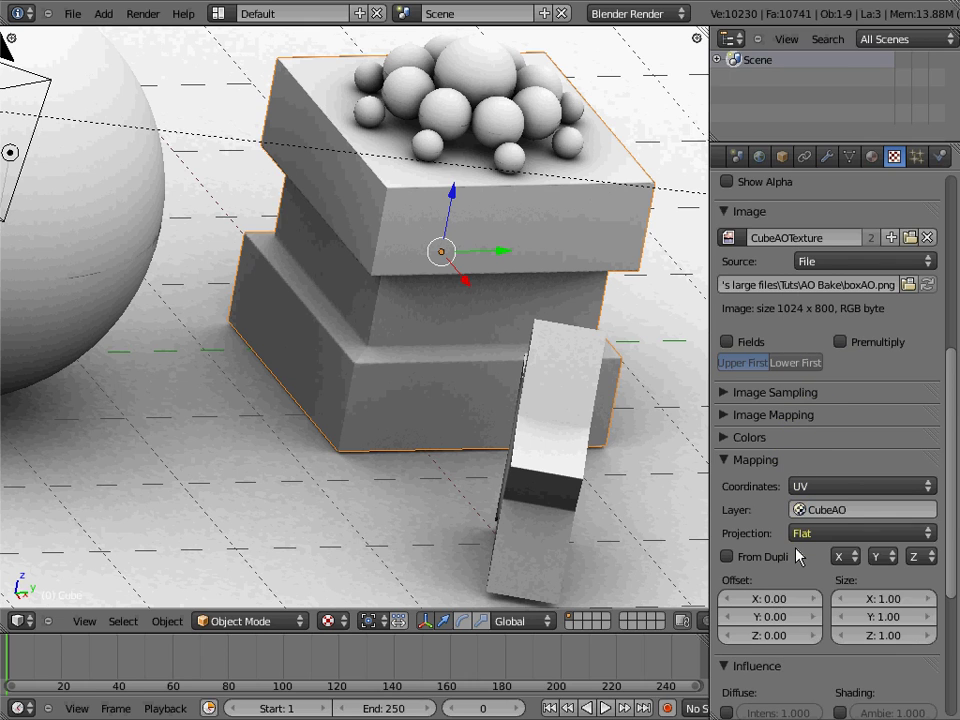
- Set the texture blend type to Multiply and return to the material settings
{"action": "scroll", "coordinate": [775, 330], "scroll_direction": "down", "scroll_amount": 5}
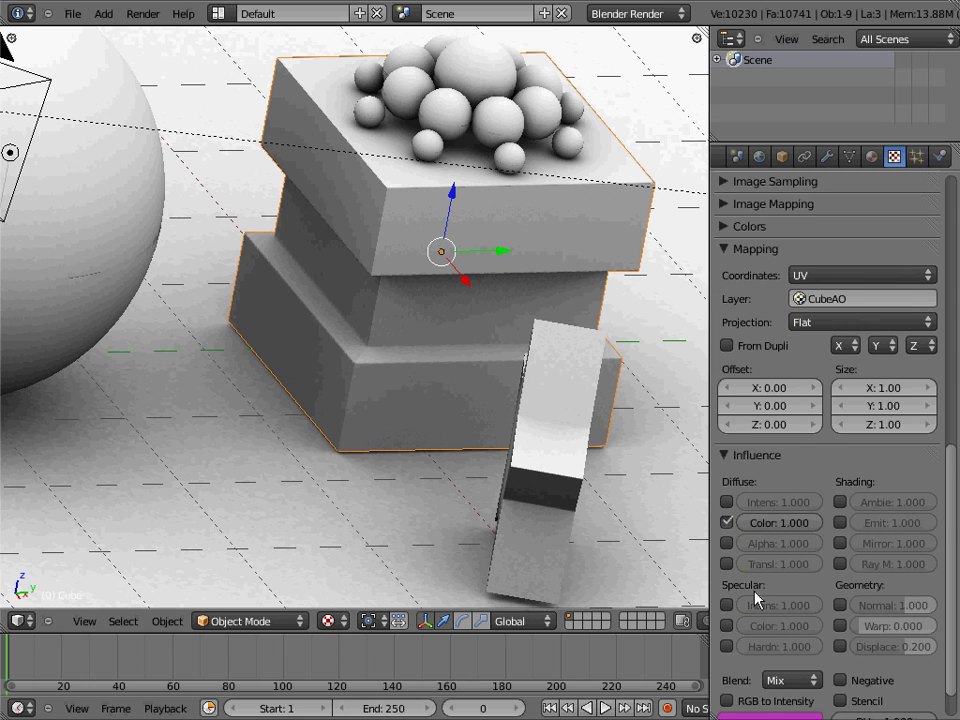
{"action": "scroll", "coordinate": [754, 593], "scroll_direction": "down", "scroll_amount": 1}
{"action": "left_click", "coordinate": [803, 637]}
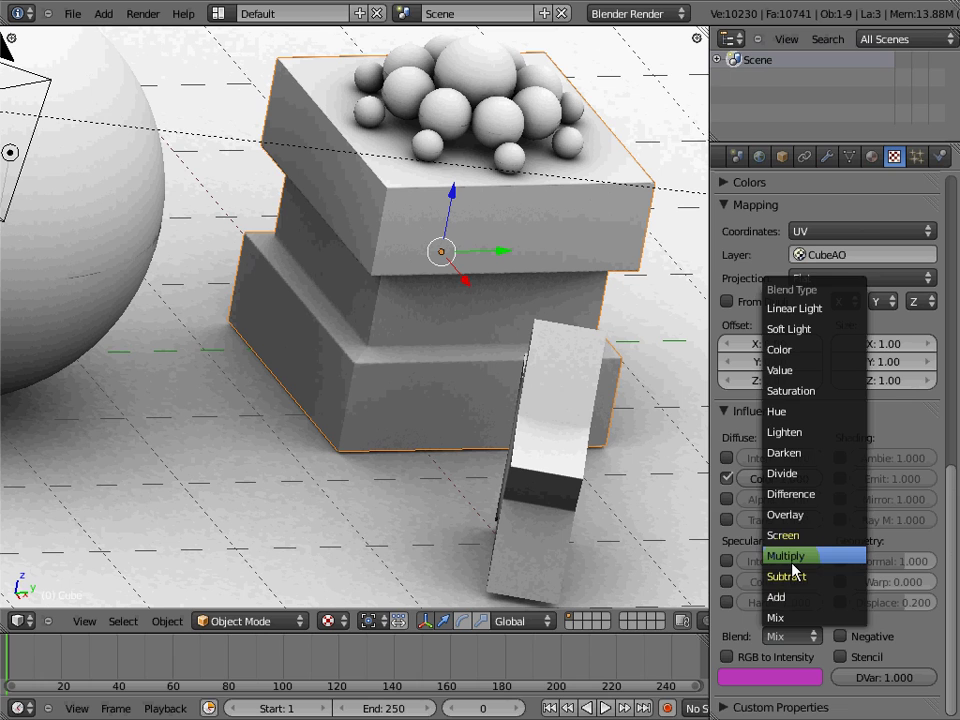
{"action": "left_click", "coordinate": [793, 556]}
{"action": "scroll", "coordinate": [850, 440], "scroll_direction": "up", "scroll_amount": 2}
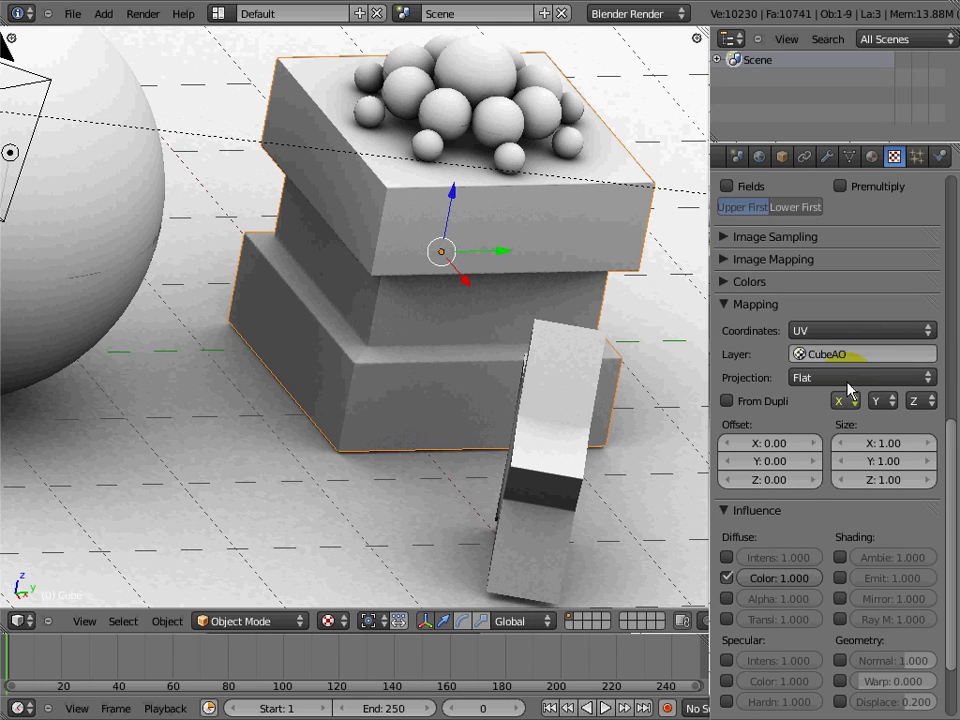
{"action": "scroll", "coordinate": [848, 390], "scroll_direction": "up", "scroll_amount": 8}
{"action": "left_click", "coordinate": [871, 156]}
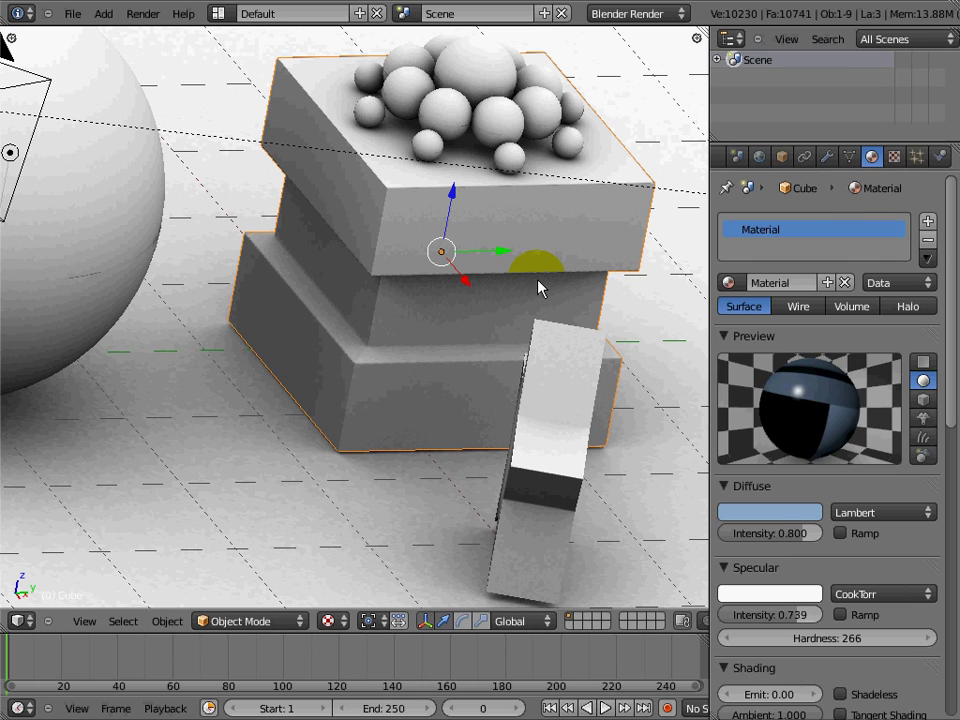
- Render the scene with F12 and watch the box stack appear in the Render Result
{"action": "key", "text": "F12"}
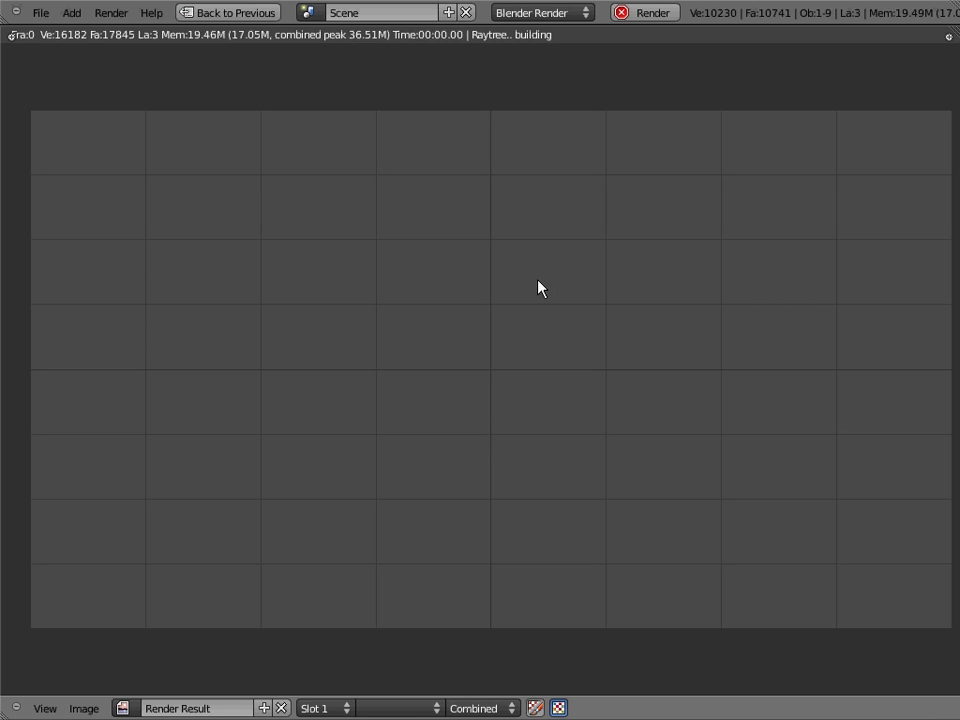